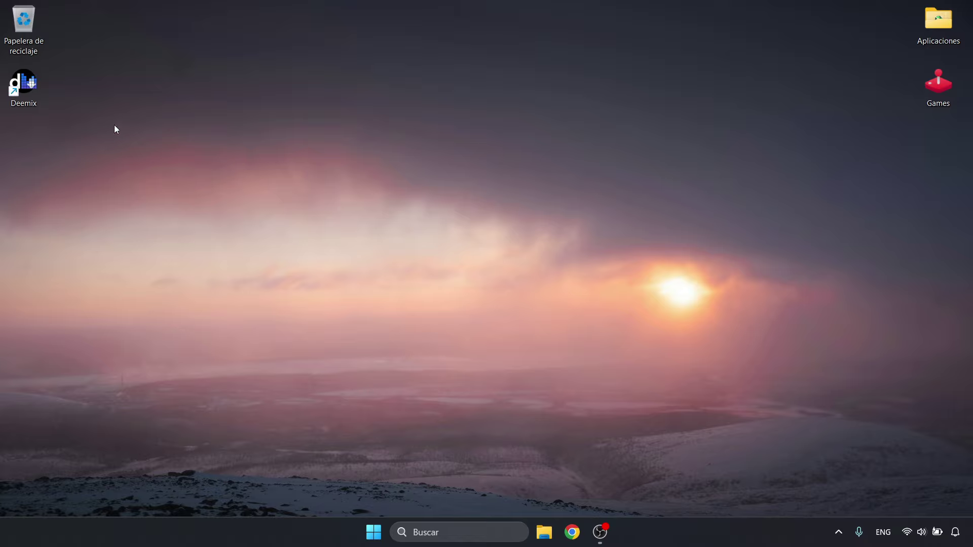
- Launch Deemix from the desktop and open its Ajustes page
left_click_drag(24, 82, 115, 77)
left_click(137, 130)
double_click(29, 96)
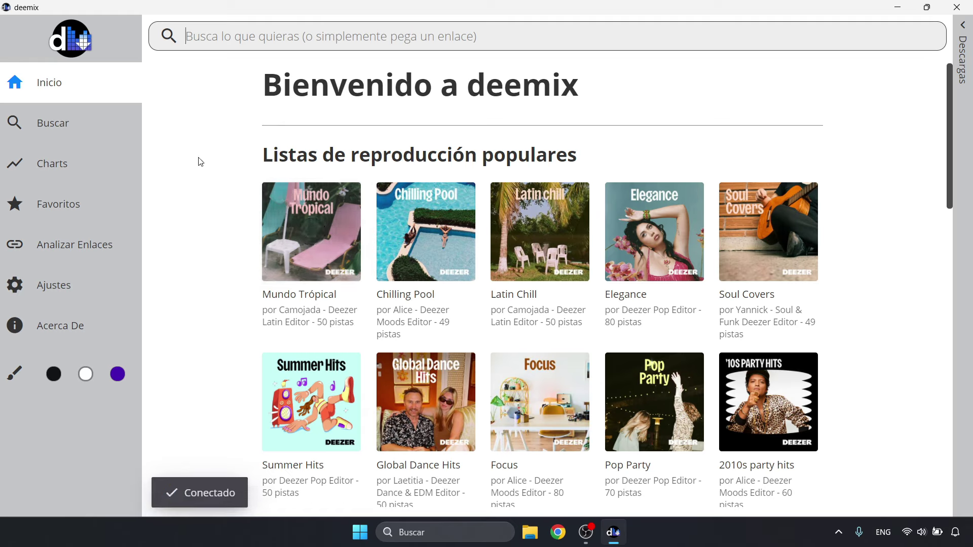
left_click(76, 281)
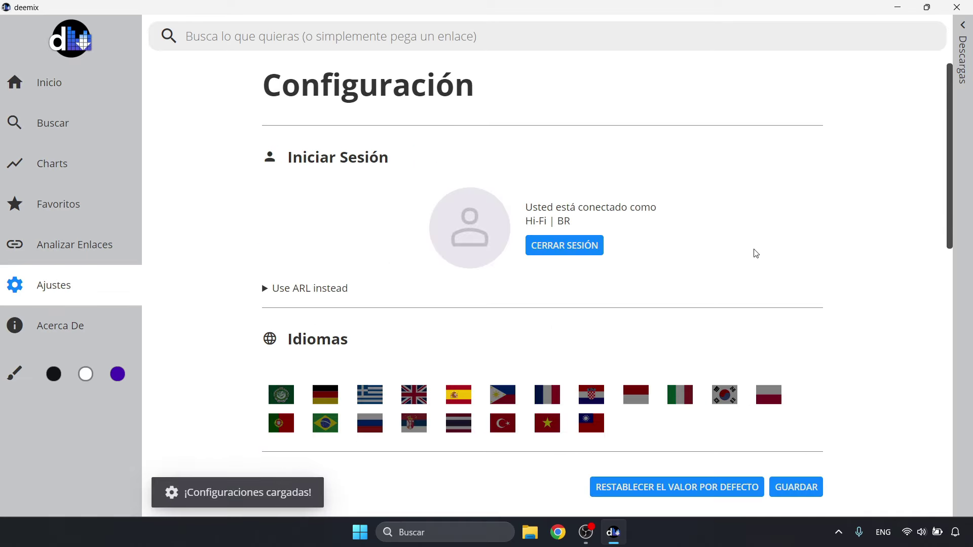
- Switch the interface language to English and back to Spanish
scroll(652, 292, "down", 3)
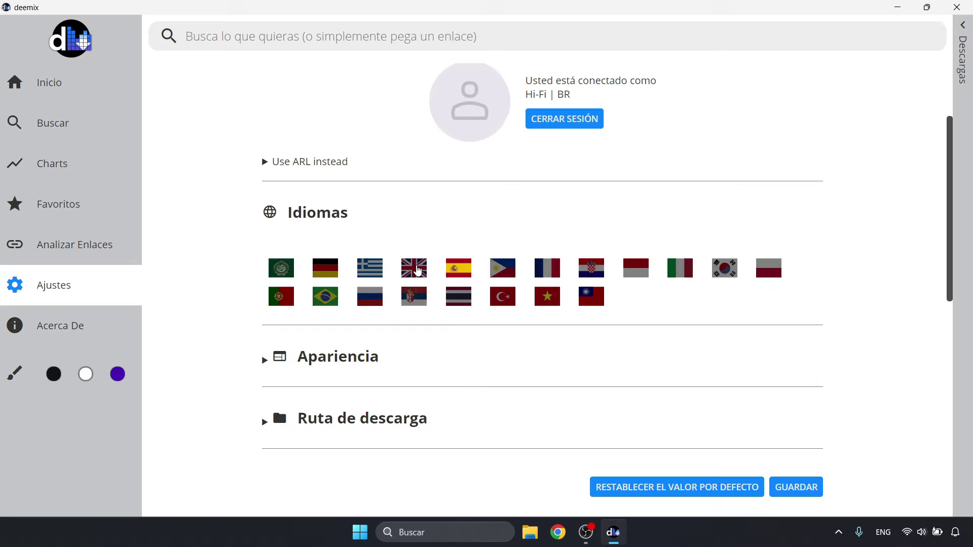
left_click(417, 270)
left_click(449, 274)
scroll(496, 354, "up", 3)
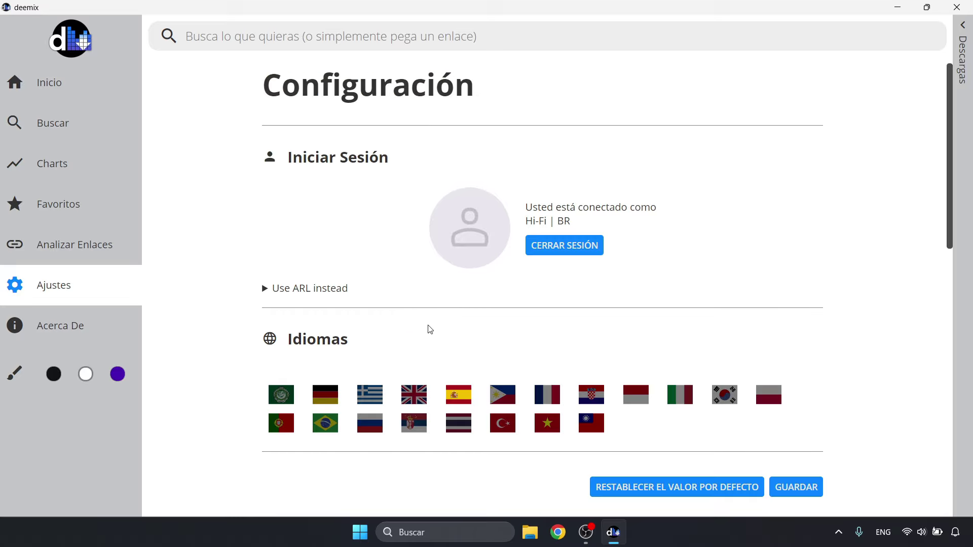
- Reveal the ARL login option under Iniciar Sesión for inspection and collapse it again
left_click(265, 289)
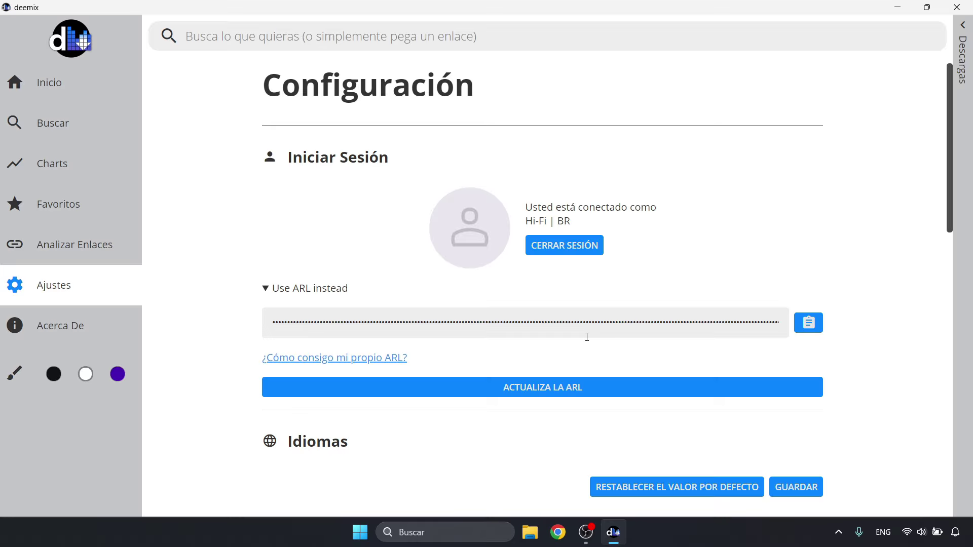
left_click(265, 289)
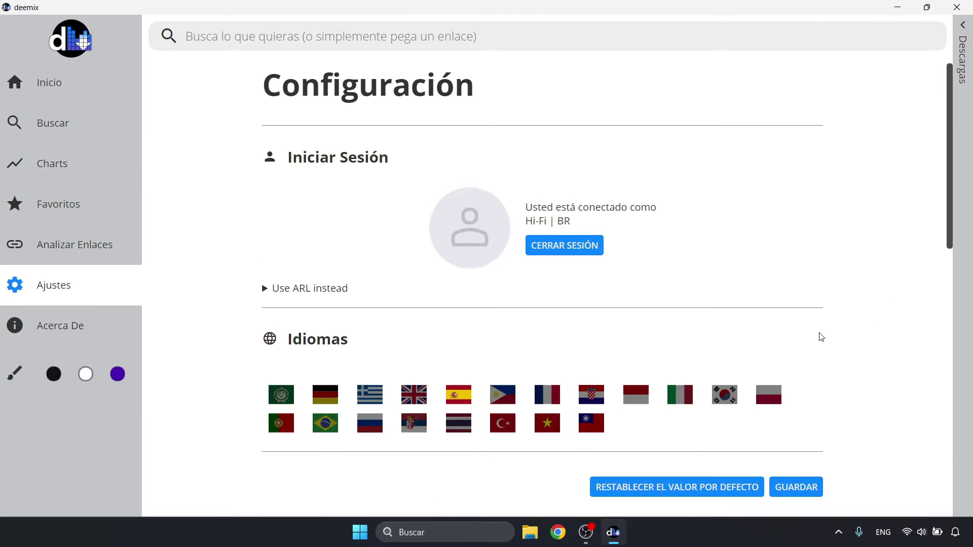
- In the Descargas settings, set simultaneous downloads to 2 and the preferred bitrate to FLAC 1411kbps
scroll(821, 334, "down", 3)
scroll(821, 337, "down", 7)
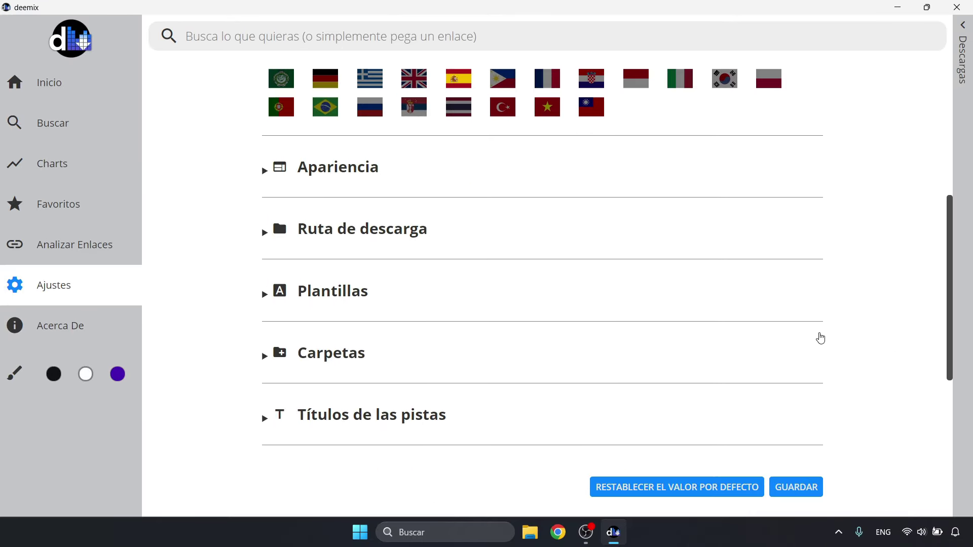
scroll(822, 338, "down", 3)
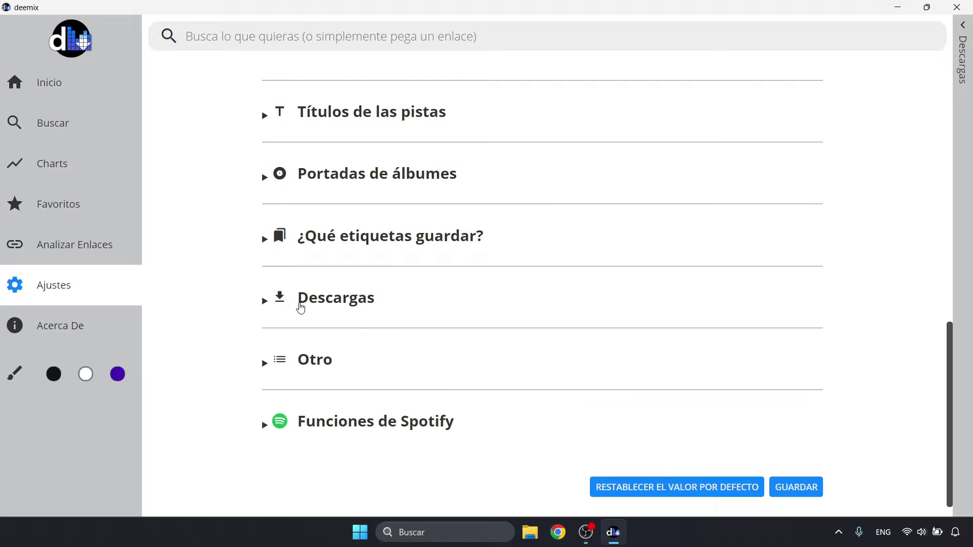
left_click(265, 302)
scroll(608, 322, "down", 1)
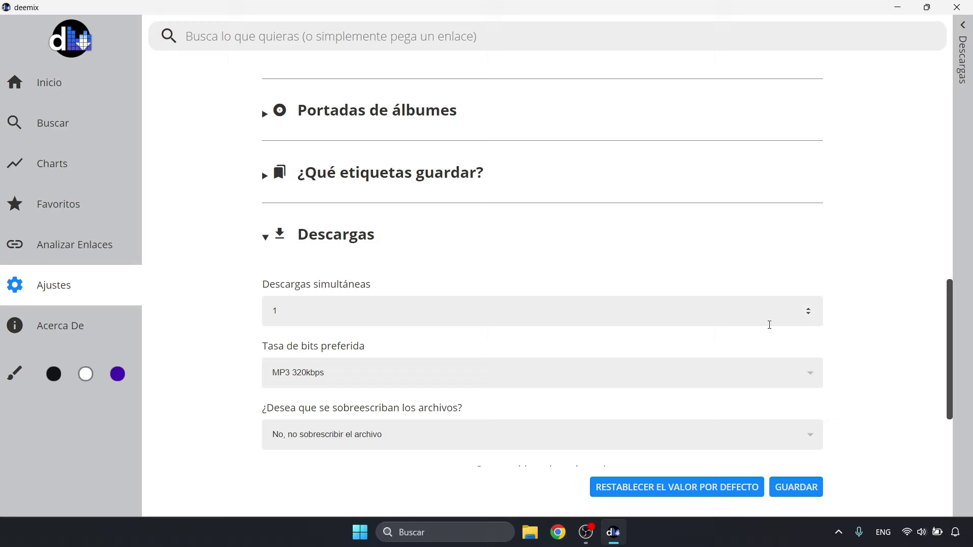
left_click(810, 311)
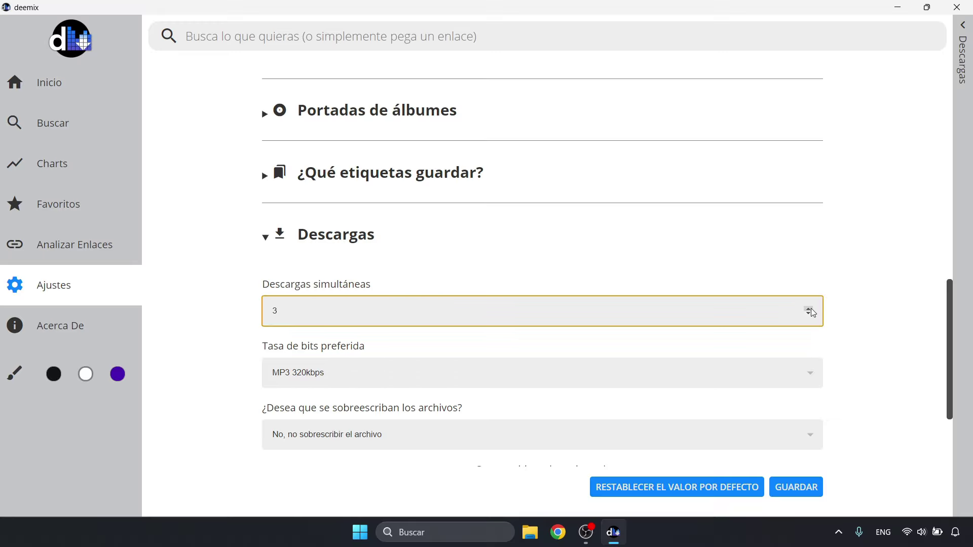
left_click(808, 310)
scroll(641, 263, "down", 3)
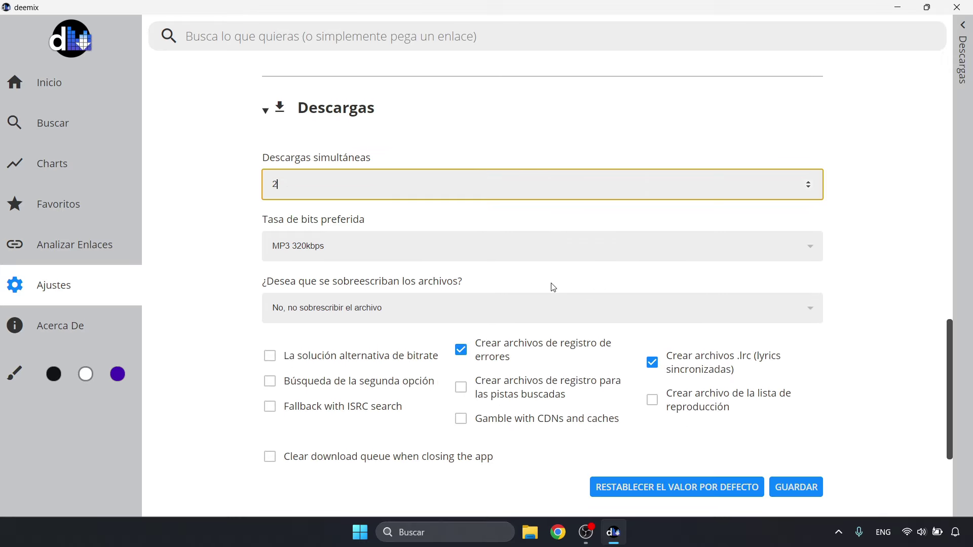
left_click(777, 248)
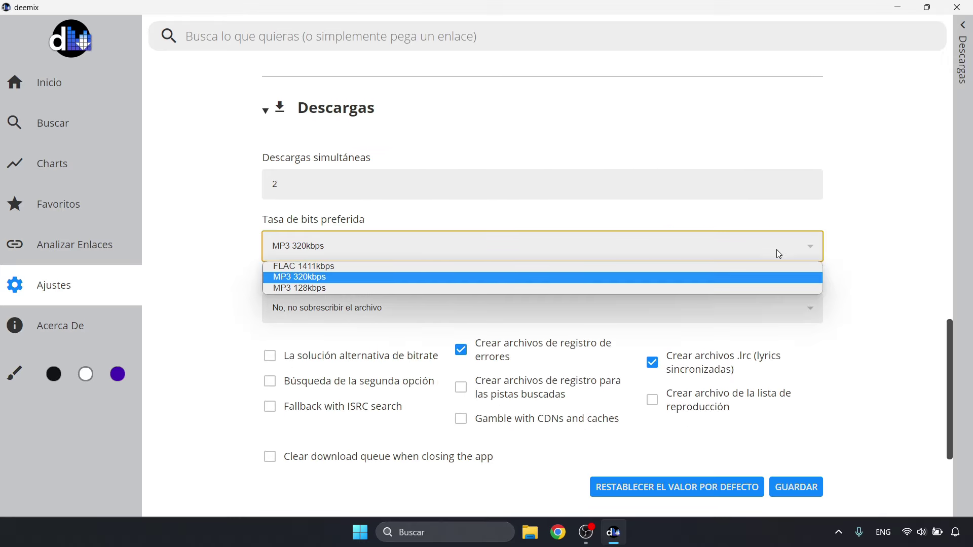
left_click(332, 267)
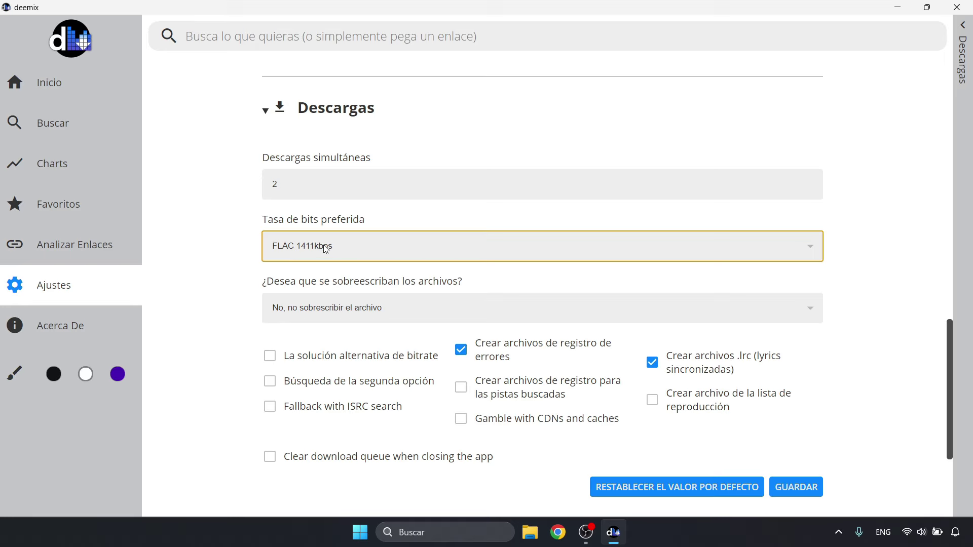
- Enable "La solución alternativa de bitrate" and keep "Crear archivos .lrc (lyrics sincronizadas)" enabled in the download options
scroll(740, 216, "down", 2)
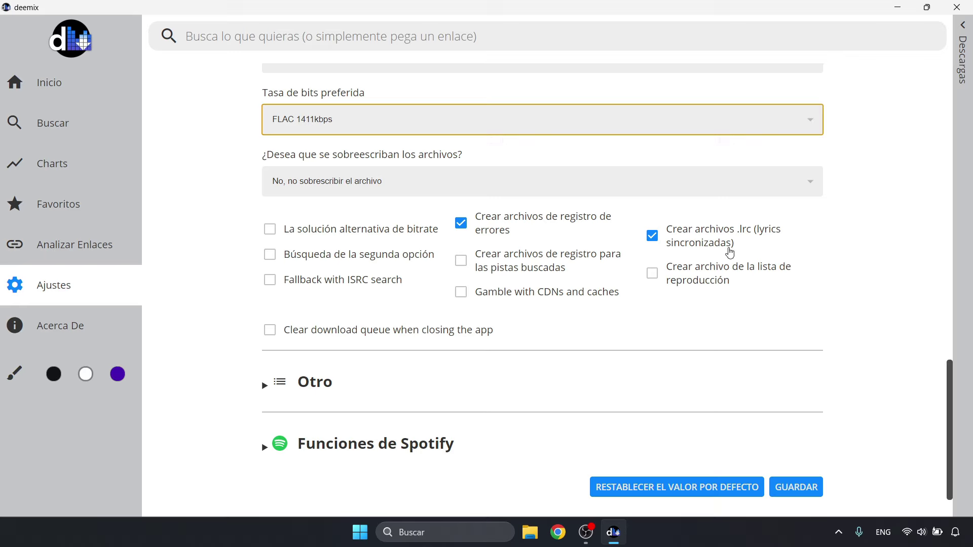
left_click(652, 238)
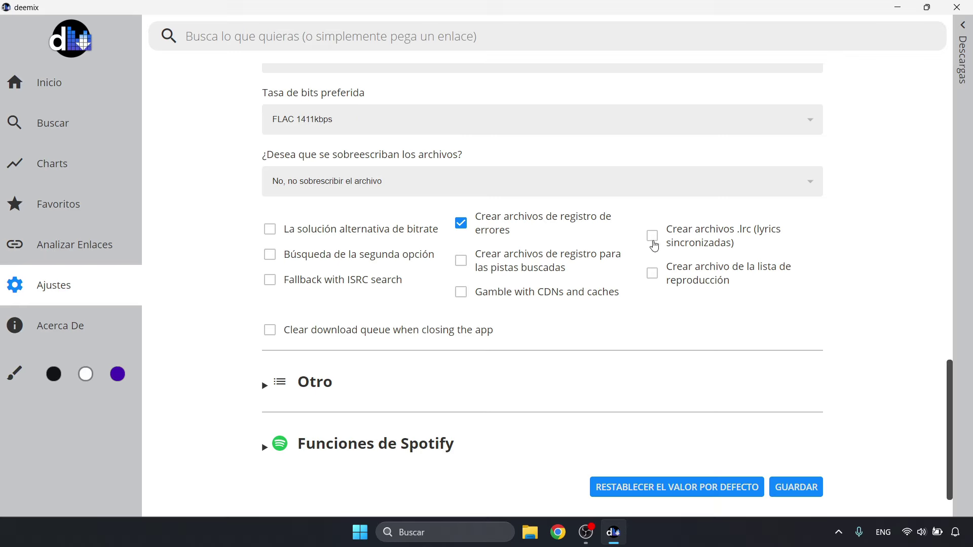
left_click(654, 246)
left_click(269, 231)
left_click(810, 121)
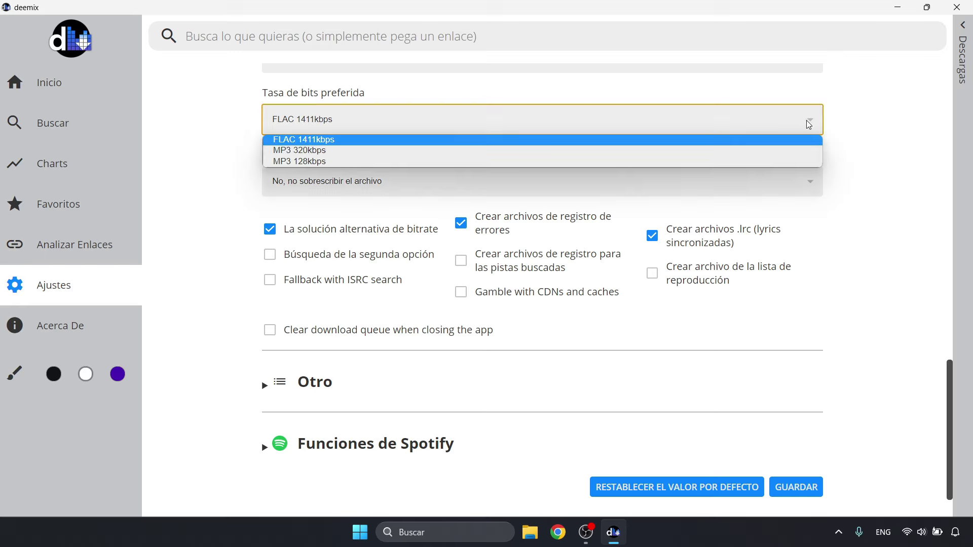
left_click(226, 126)
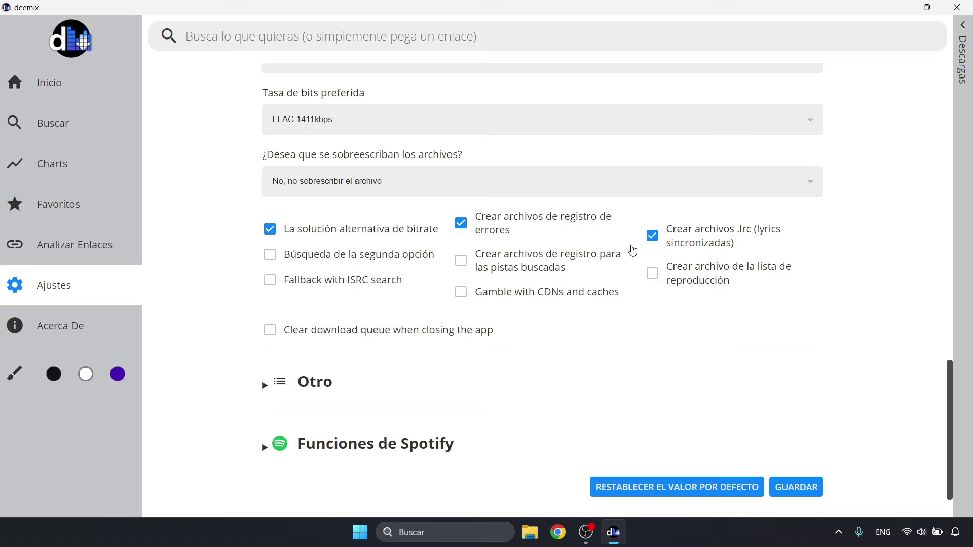
- In the Portadas de álbumes settings, set the local cover format to "Ambos, jpeg y png"
scroll(610, 301, "up", 1)
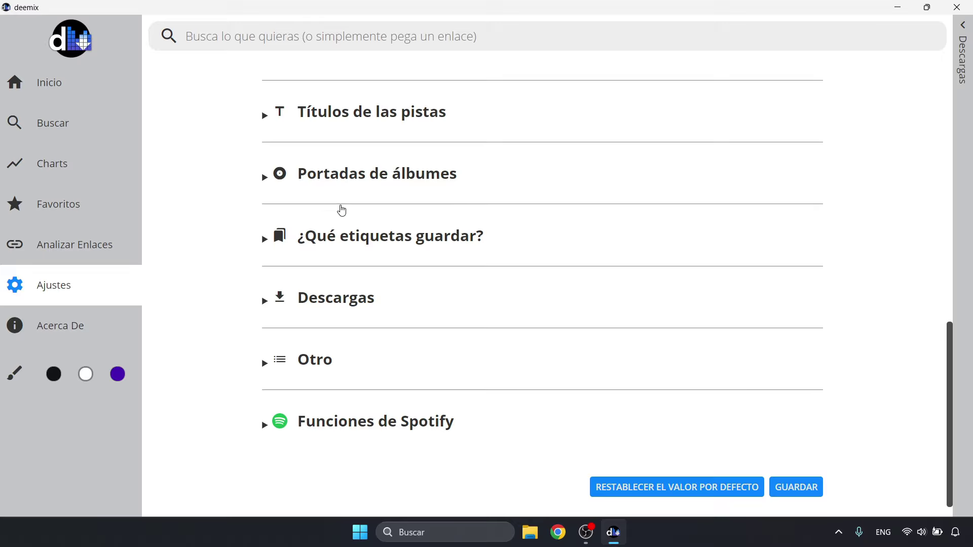
left_click(267, 181)
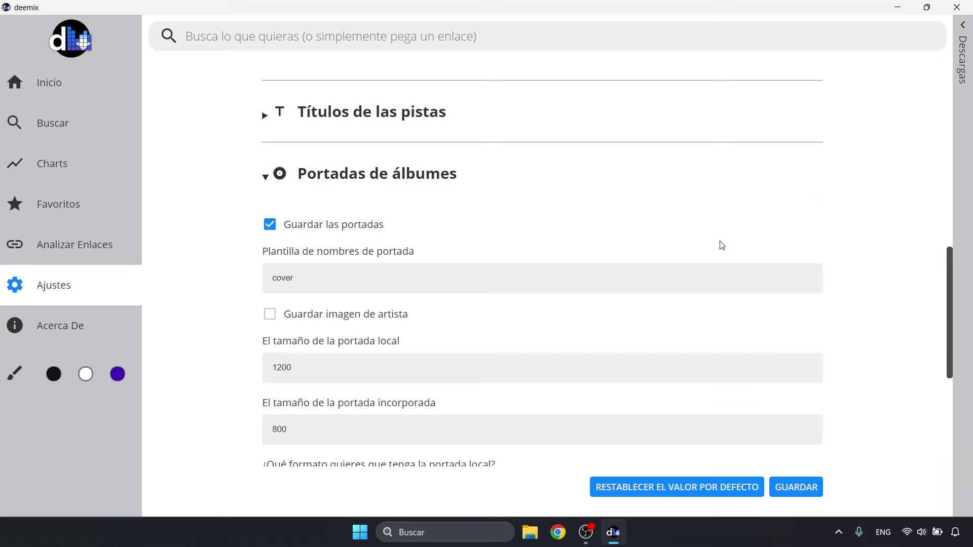
scroll(725, 231, "down", 5)
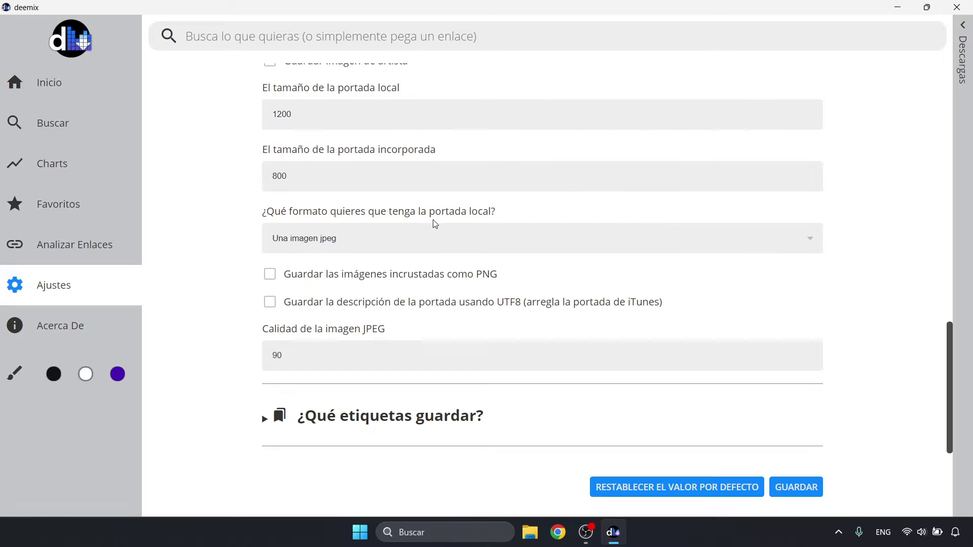
left_click(396, 247)
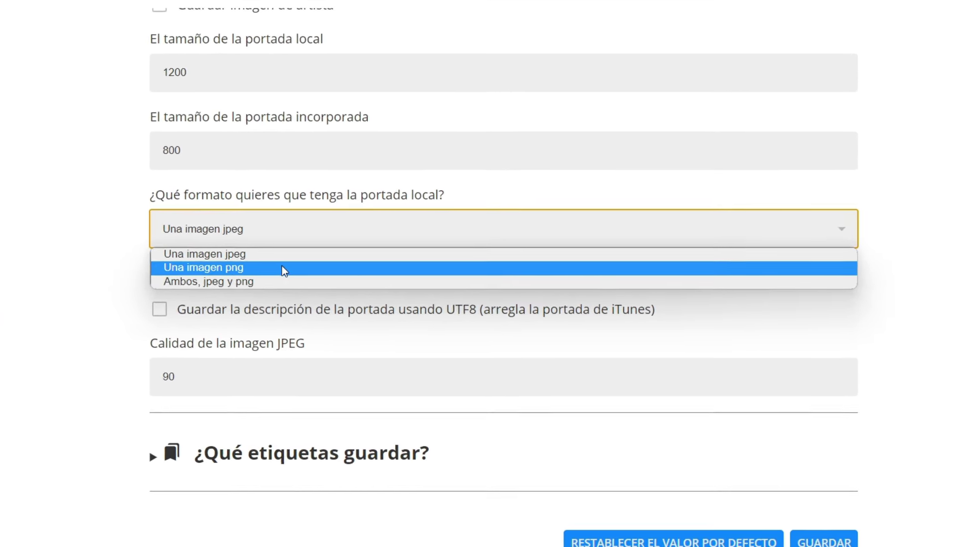
left_click(243, 282)
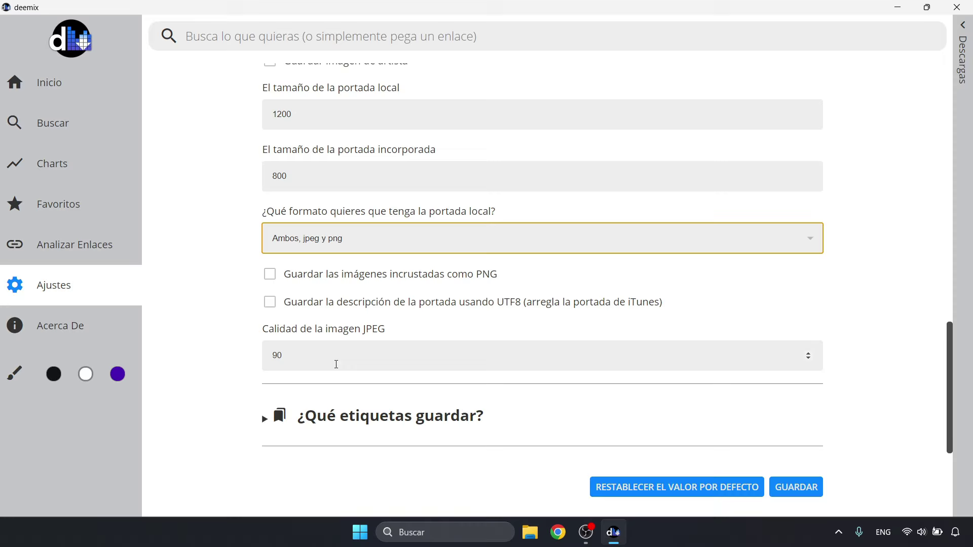
- Set the JPEG image quality for album covers to 100
left_click(810, 357)
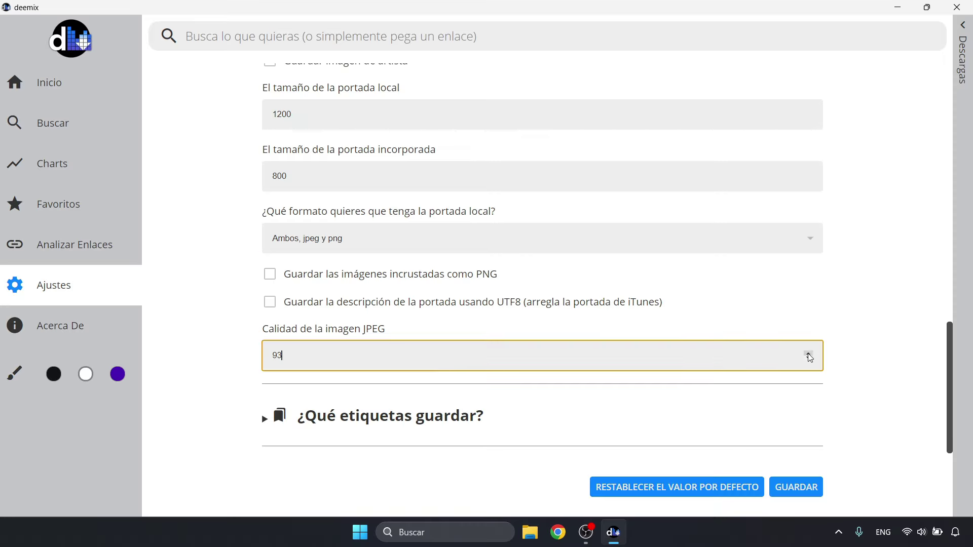
key("BackSpace")
type("8")
double_click(809, 355)
- Review the tags under "¿Qué etiquetas guardar?", keep Título enabled, and save the settings
scroll(499, 289, "down", 3)
left_click(262, 293)
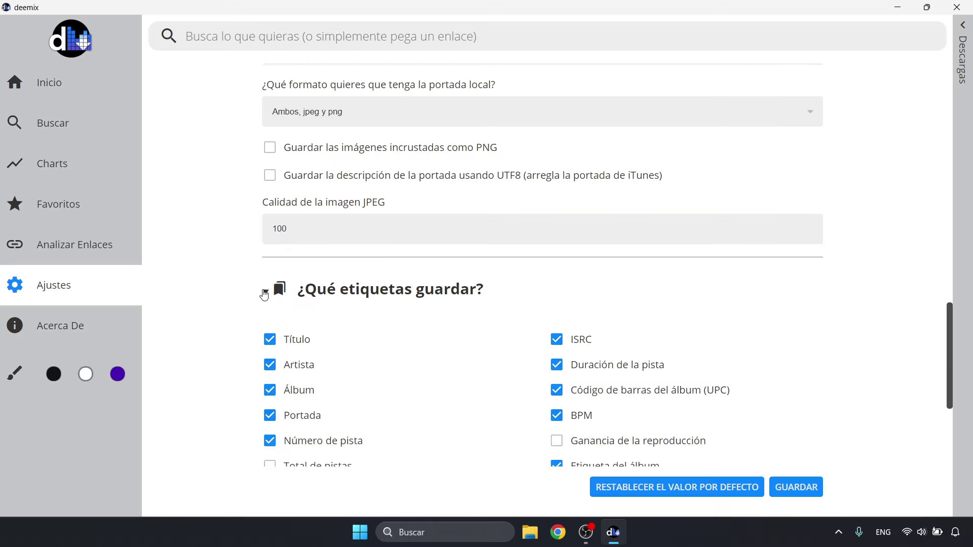
scroll(536, 302, "down", 3)
scroll(537, 303, "down", 3)
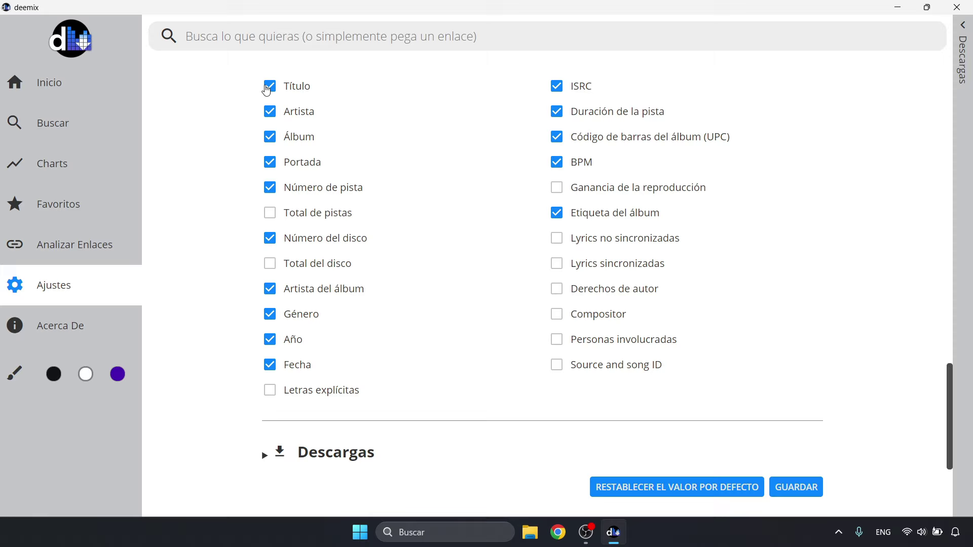
left_click(268, 88)
left_click(276, 92)
left_click(786, 487)
- Collapse the "¿Qué etiquetas guardar?" section
scroll(505, 344, "up", 5)
scroll(505, 345, "up", 1)
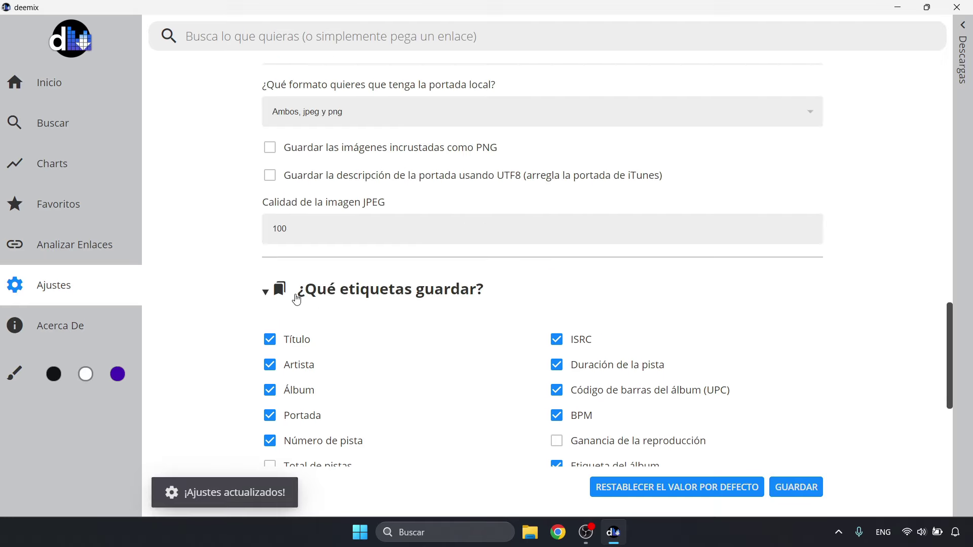
left_click(266, 291)
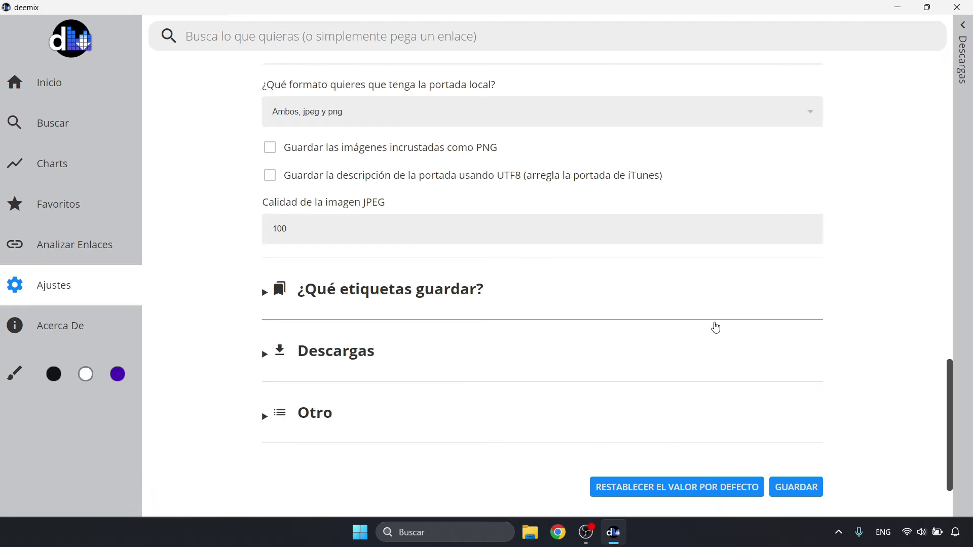
scroll(716, 327, "down", 1)
scroll(717, 329, "up", 3)
scroll(718, 330, "down", 3)
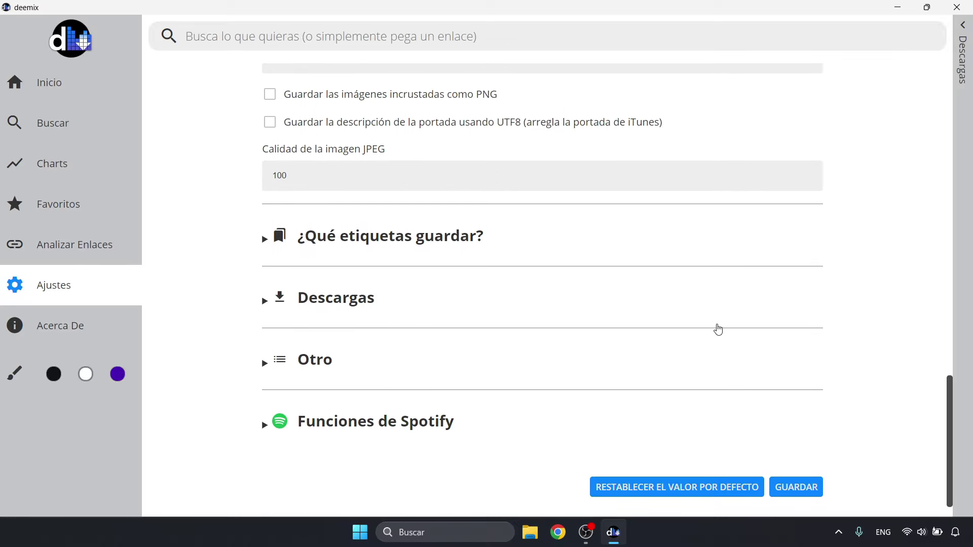